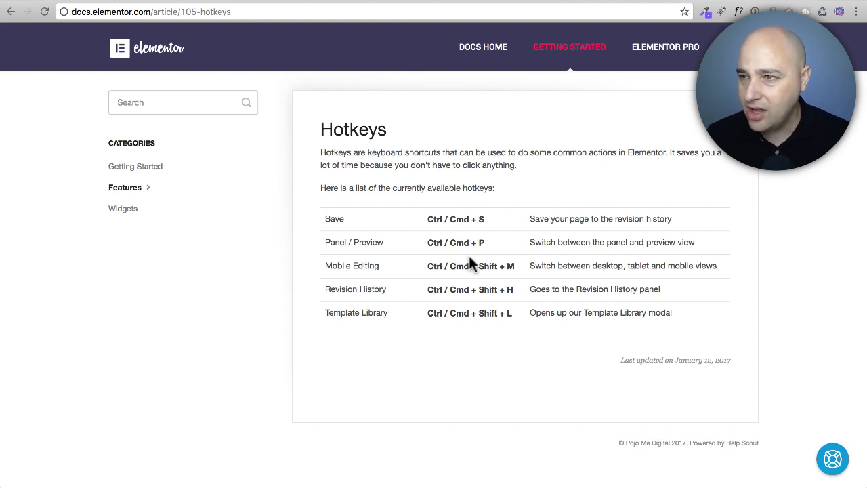
# - After reviewing the five Hotkeys, go back to the Astra Electricians home page in the Elementor editor
pyautogui.click(597, 3)
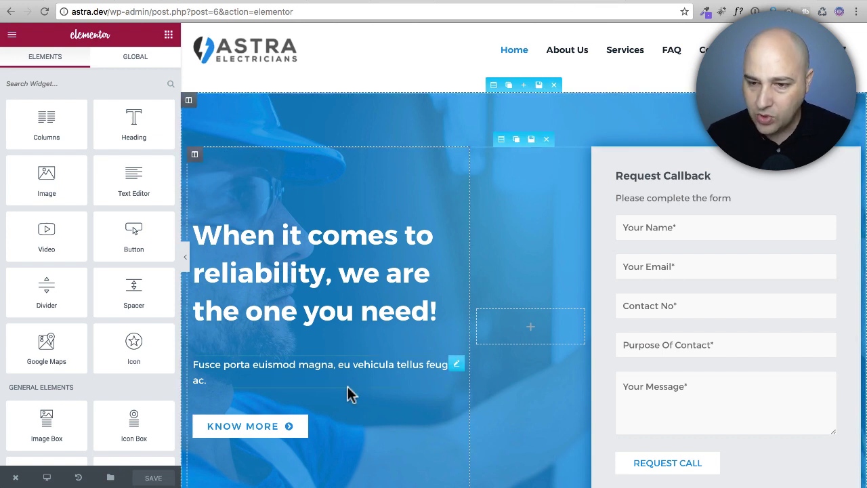
# - Give the KNOW MORE button a white hover background and black (#000000) hover text colour
pyautogui.click(252, 425)
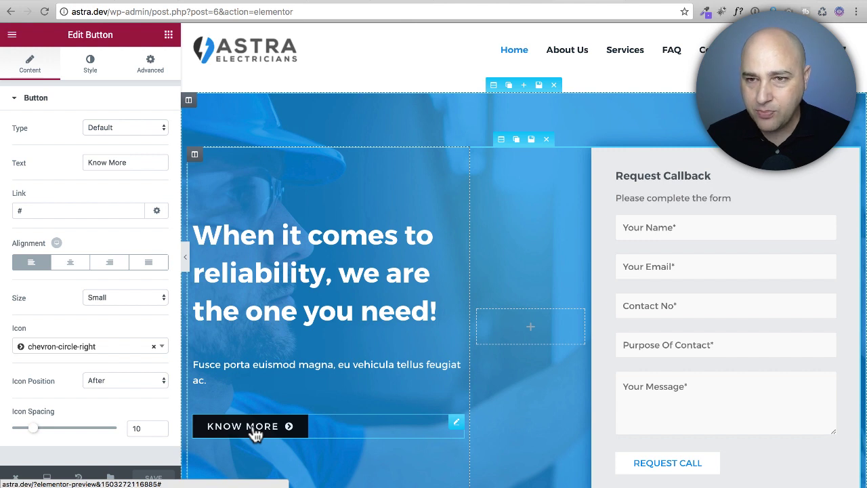
pyautogui.click(86, 68)
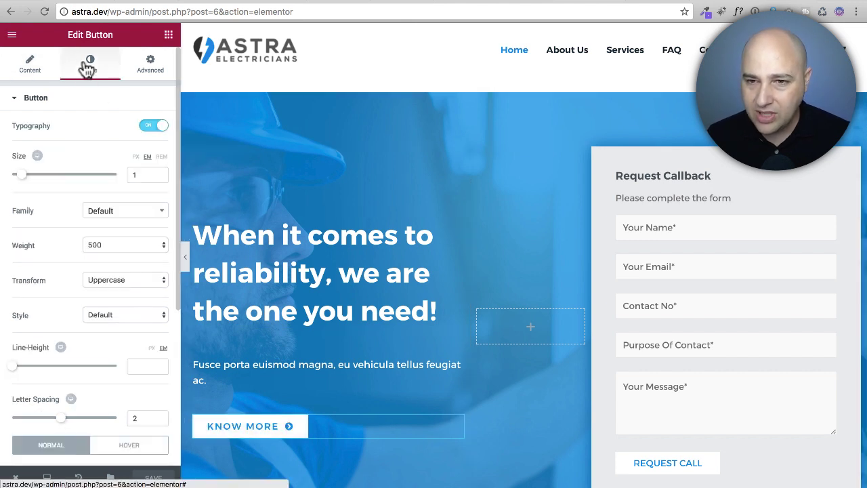
pyautogui.scroll(-4, 81, 139)
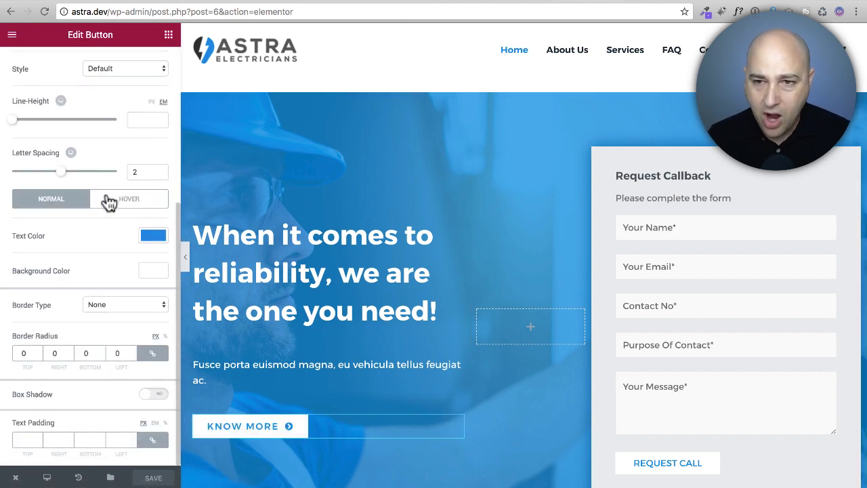
pyautogui.click(136, 202)
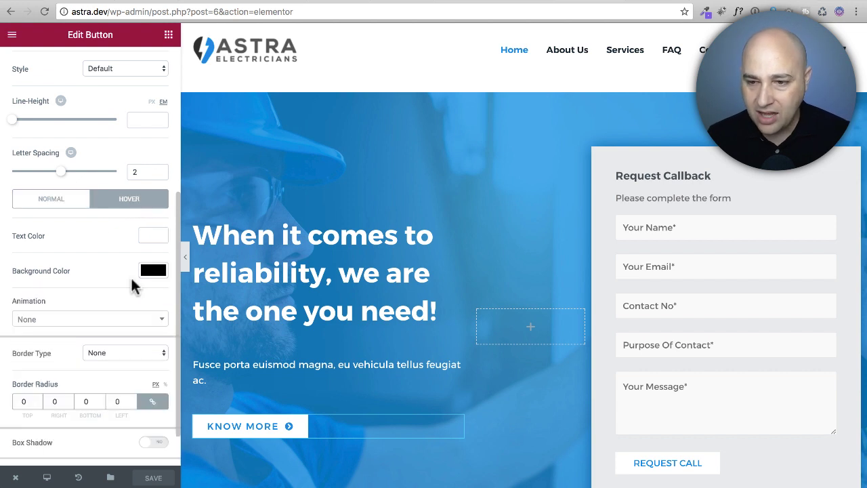
pyautogui.click(153, 271)
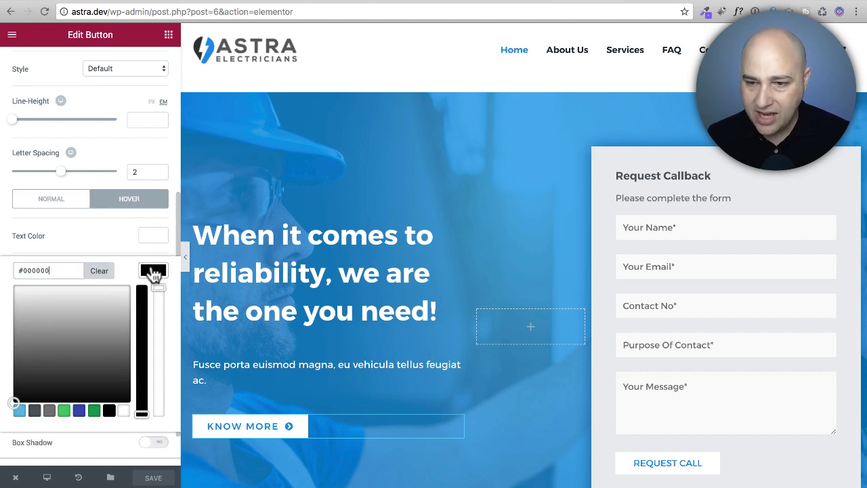
pyautogui.click(124, 411)
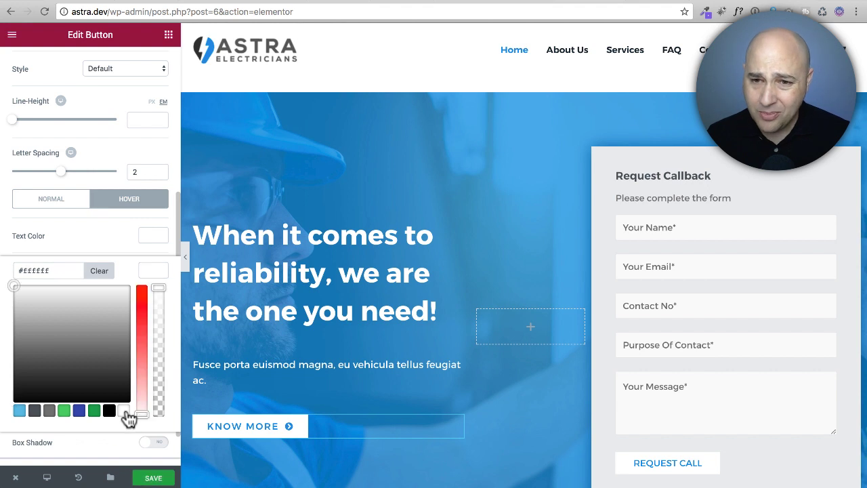
pyautogui.click(115, 237)
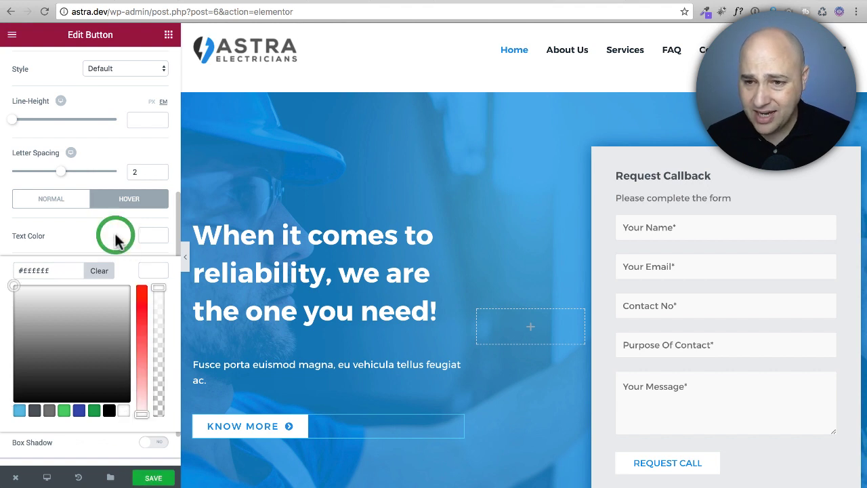
pyautogui.click(153, 236)
pyautogui.click(109, 375)
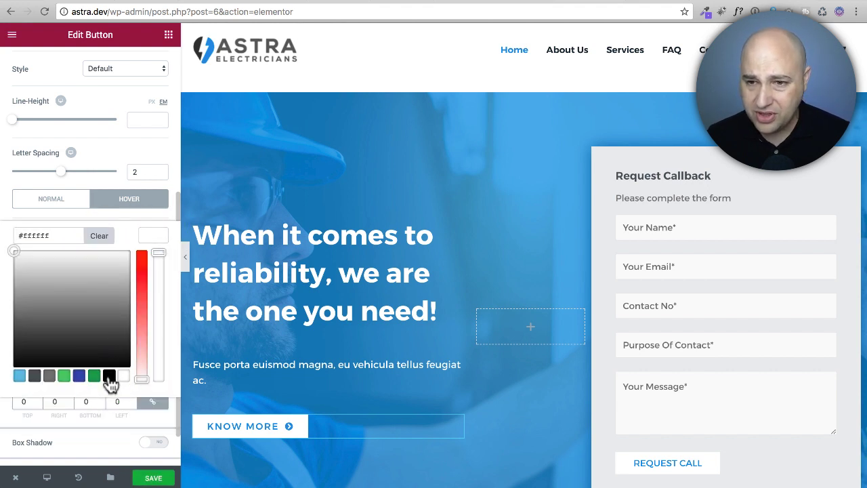
pyautogui.click(127, 223)
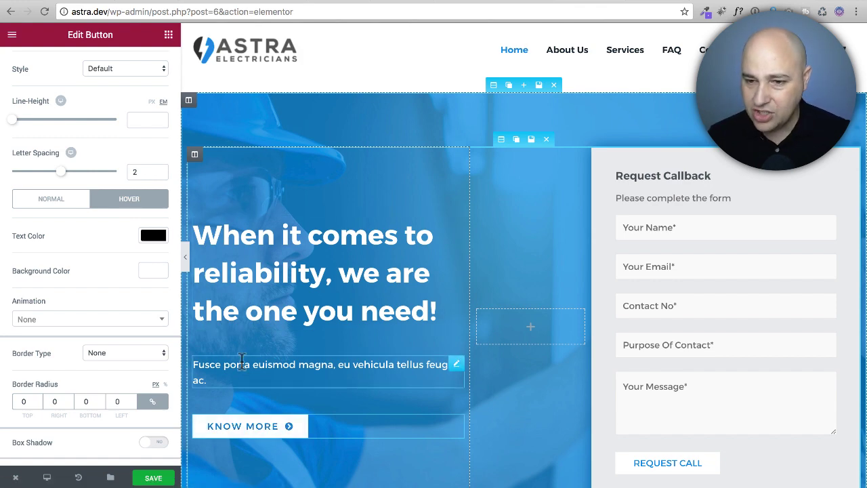
pyautogui.hotkey('ctrl', 'p')
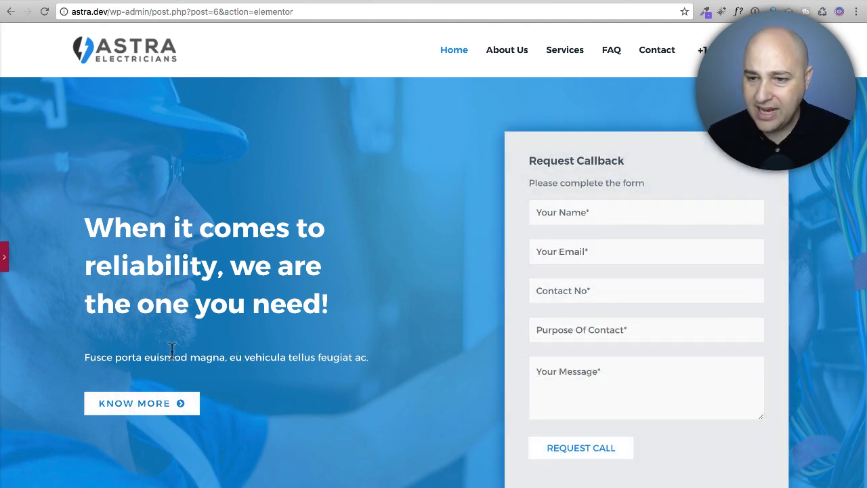
pyautogui.hotkey('ctrl', 'p')
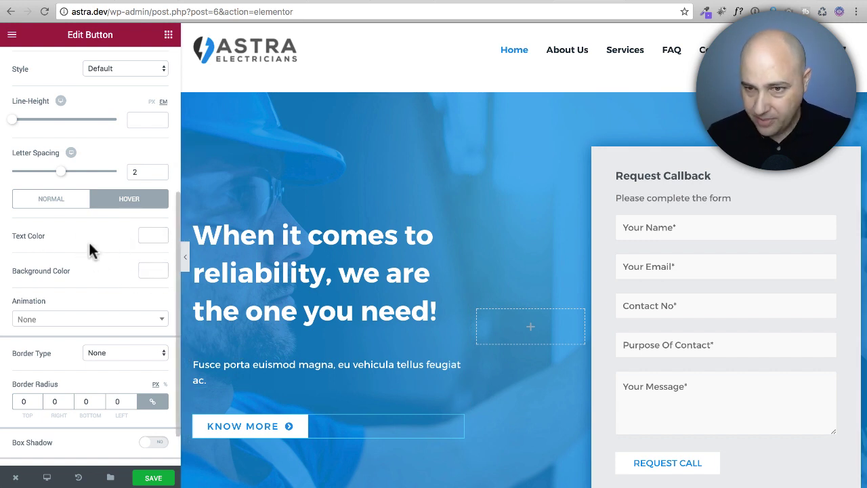
pyautogui.press('super+z')
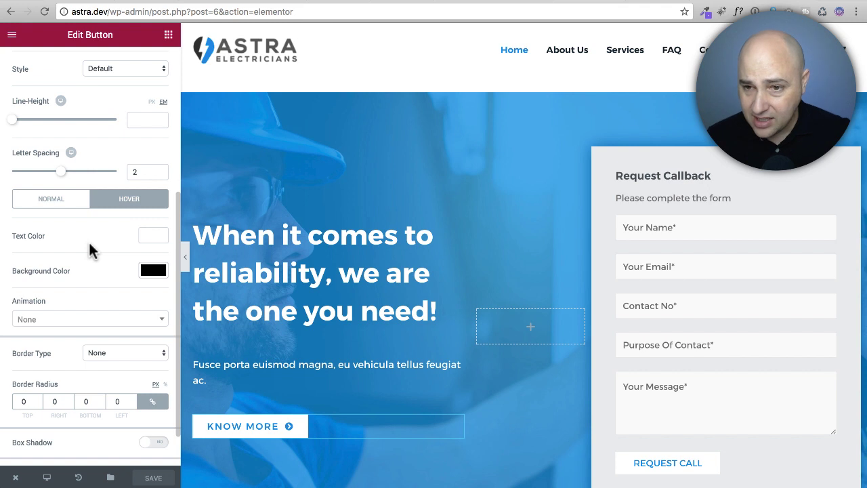
pyautogui.press('super+shift+z')
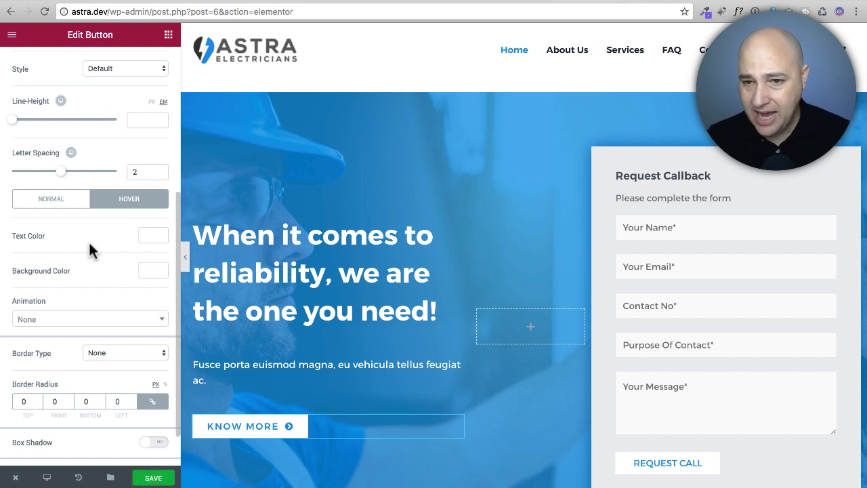
pyautogui.press('super+z')
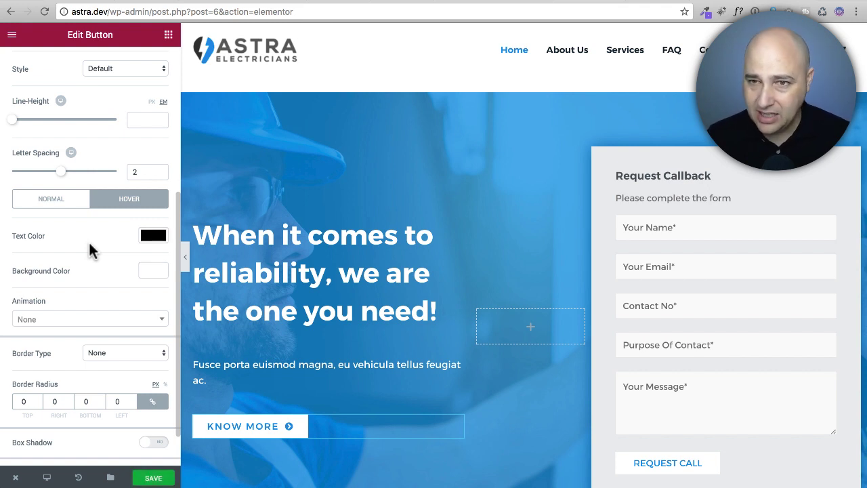
# - Open the History panel, look at the Revisions tab, then return to the History list of edits
pyautogui.click(79, 477)
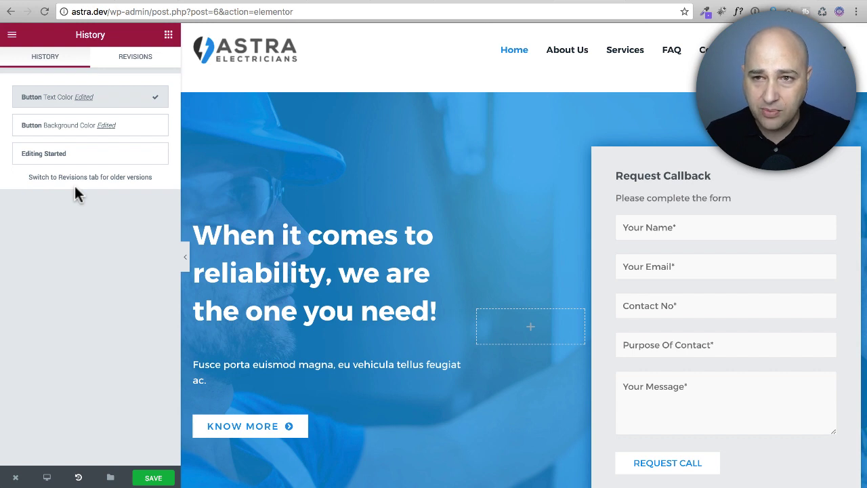
pyautogui.click(134, 59)
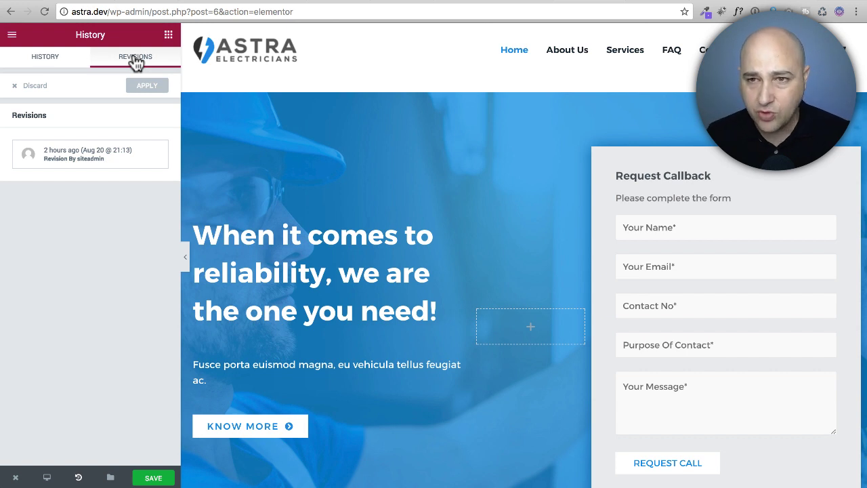
pyautogui.click(59, 59)
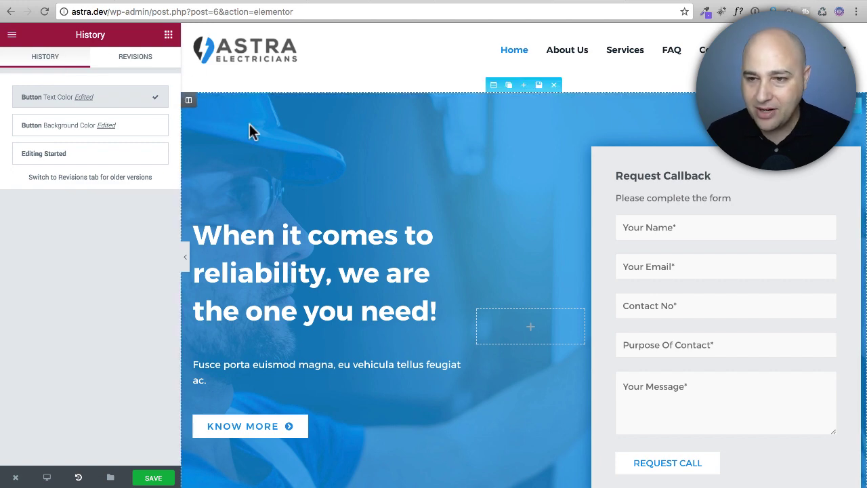
# - Drag the KNOW MORE button below its column
pyautogui.scroll(-2, 271, 129)
pyautogui.scroll(-5, 273, 139)
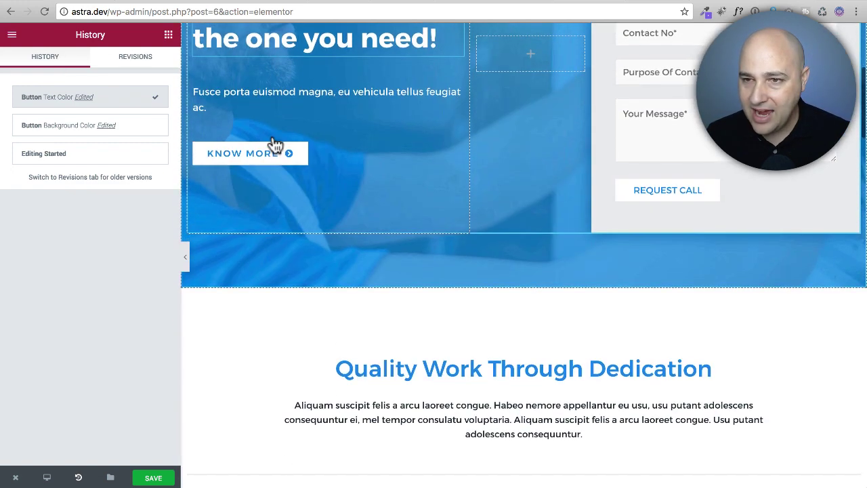
pyautogui.scroll(2, 252, 190)
pyautogui.moveTo(252, 145); pyautogui.dragTo(322, 263)
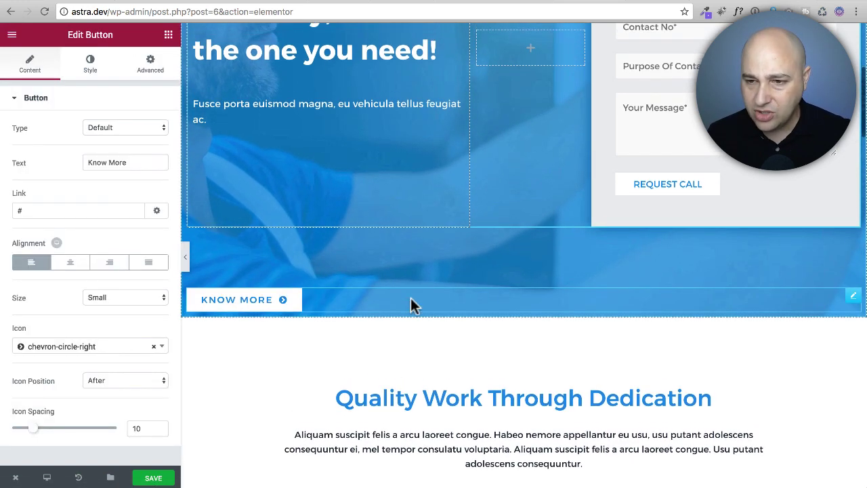
# - Undo the button move with Ctrl+Z, then switch to the WPCrafter Elementor Essentials course page
pyautogui.scroll(3, 410, 297)
pyautogui.scroll(-3, 411, 302)
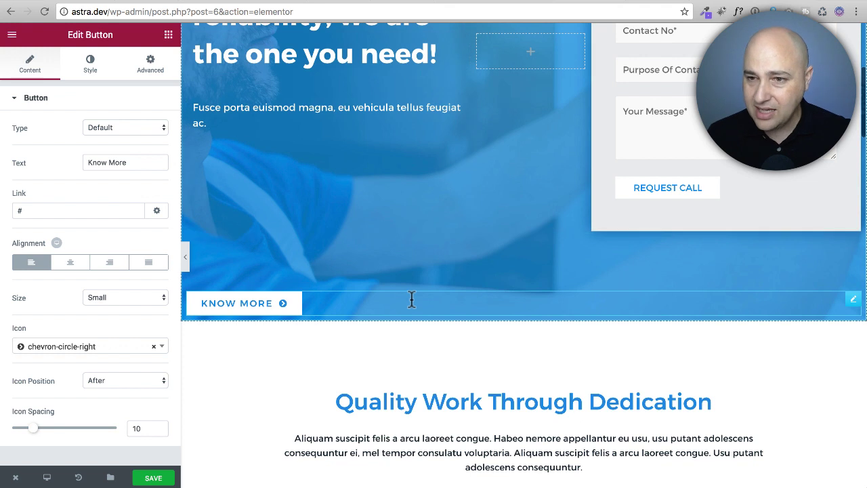
pyautogui.hotkey('ctrl', 'z')
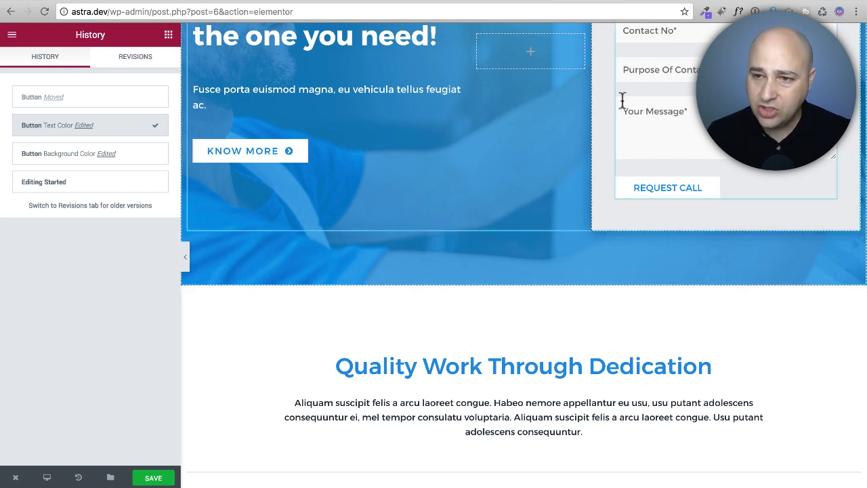
pyautogui.click(780, 2)
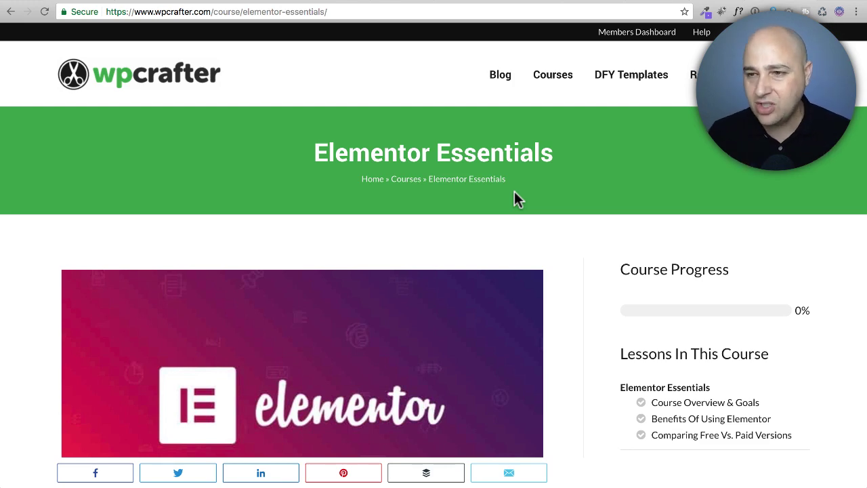
# - Scroll through the Elementor Essentials course lessons, then go back to the Elementor editor
pyautogui.scroll(-3, 515, 192)
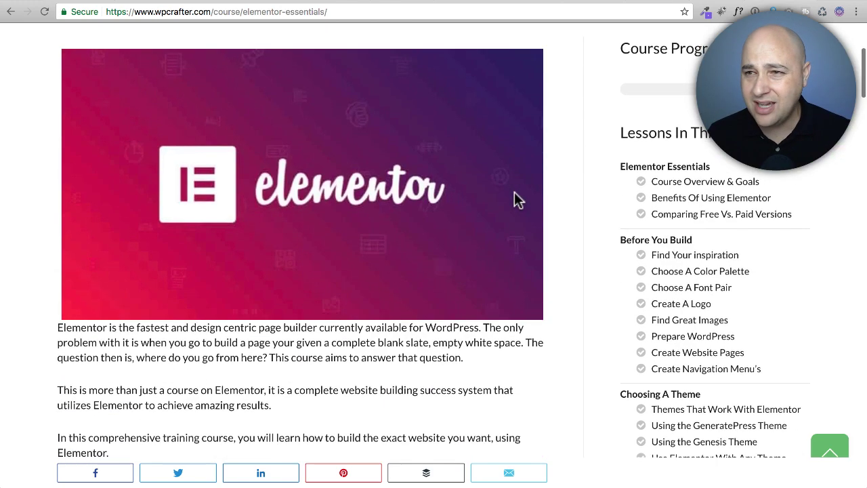
pyautogui.scroll(3, 514, 196)
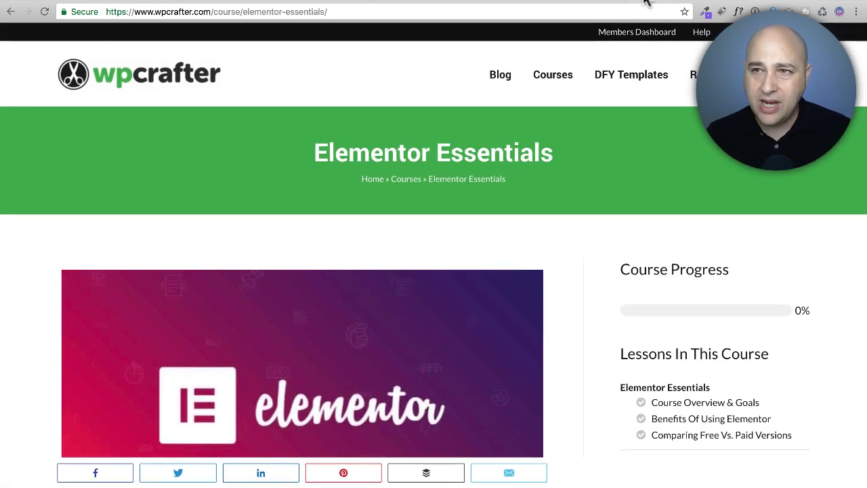
pyautogui.click(591, 1)
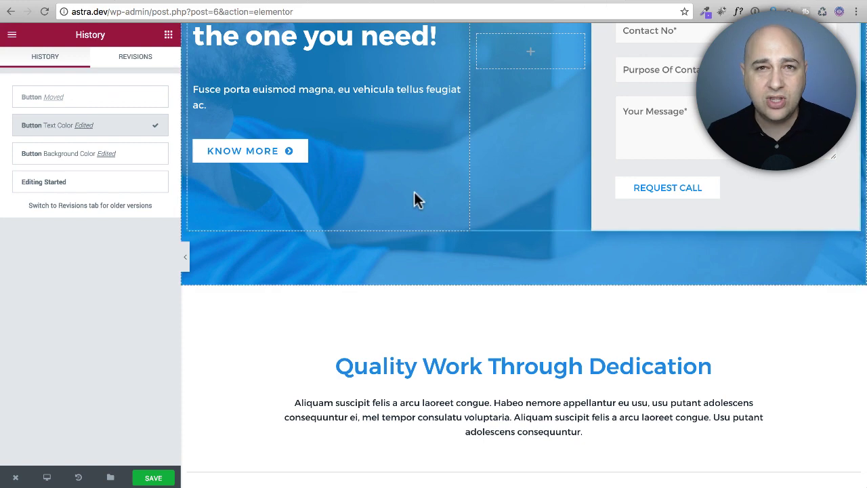
pyautogui.scroll(4, 414, 194)
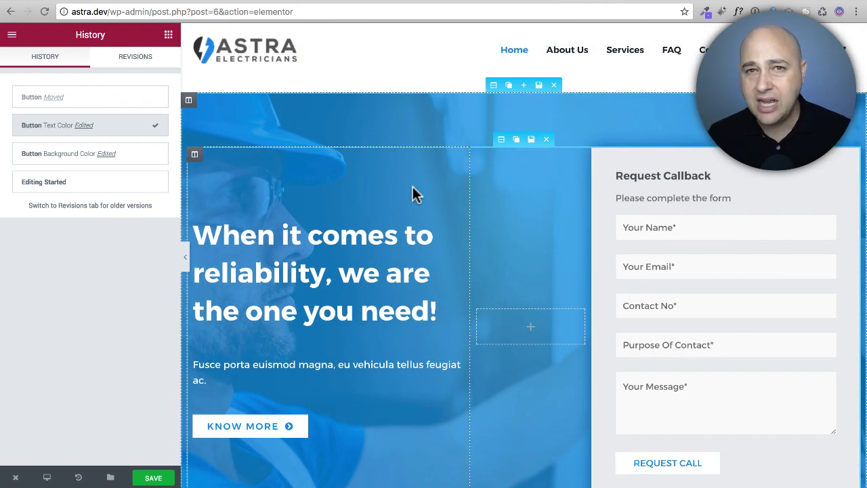